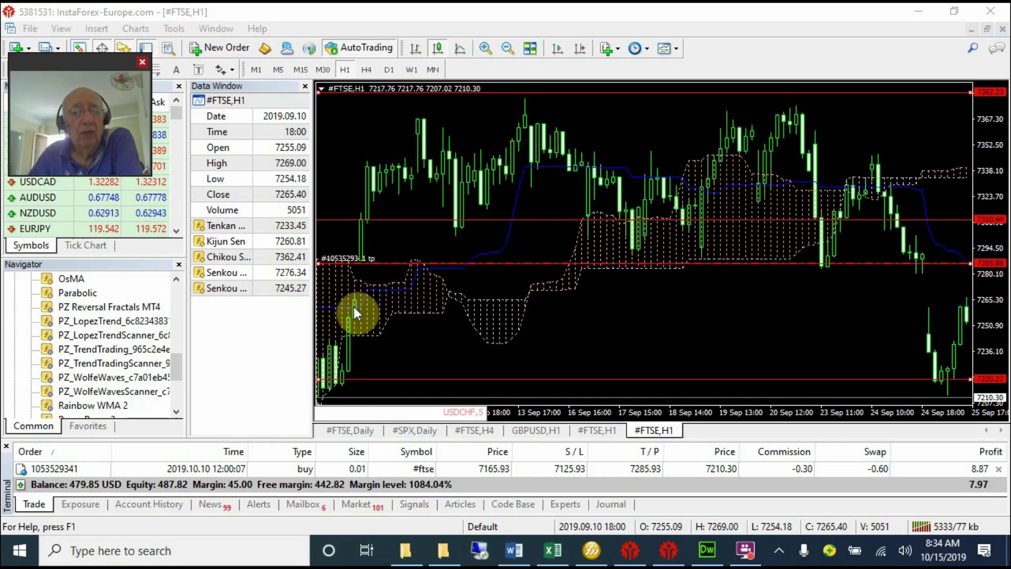
# Examine the hourly #FTSE candles from 10 to 25 September against the red horizontal price levels.
pyautogui.click(355, 281)
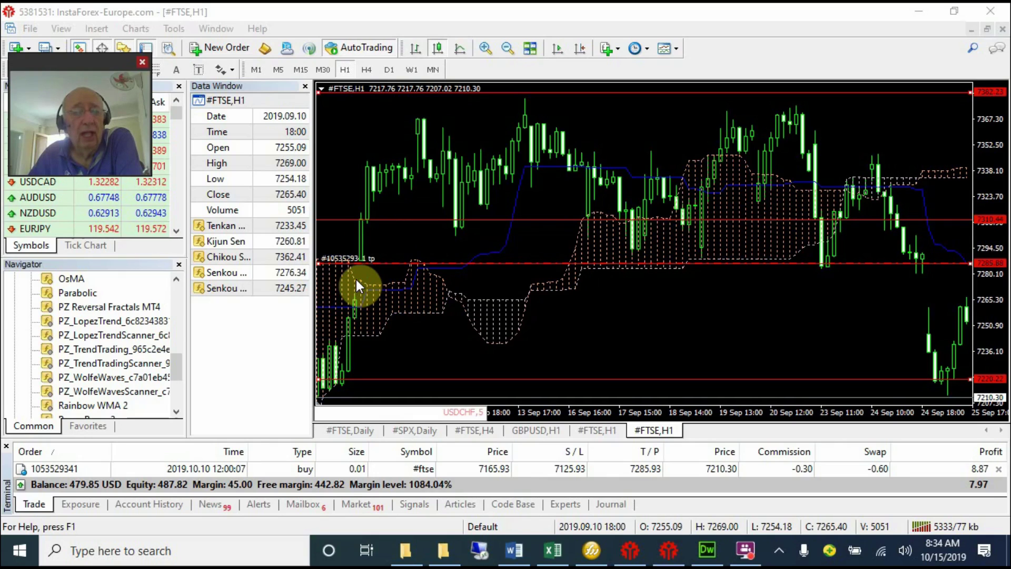
pyautogui.click(360, 219)
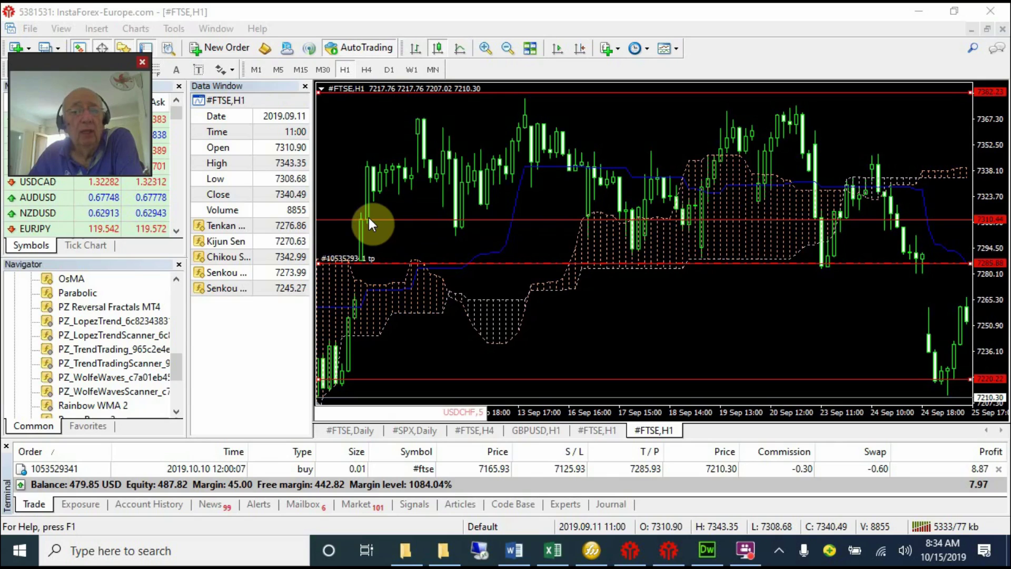
pyautogui.click(368, 217)
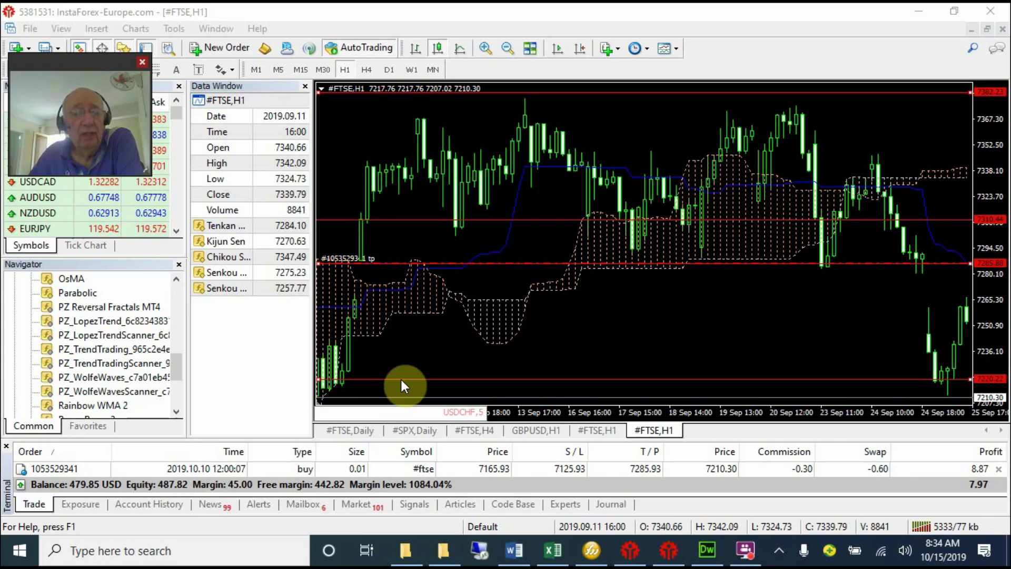
pyautogui.click(402, 221)
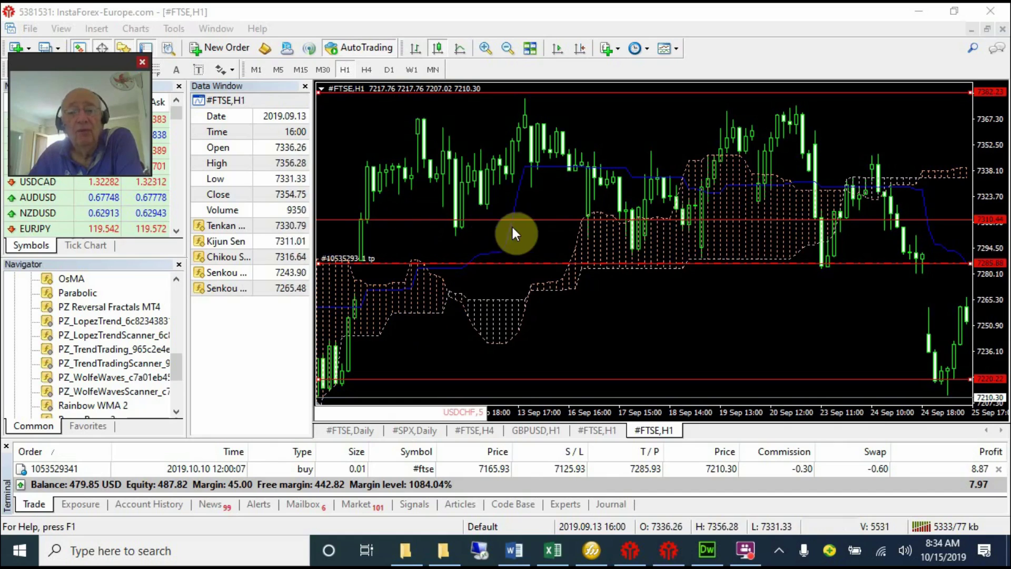
pyautogui.click(482, 220)
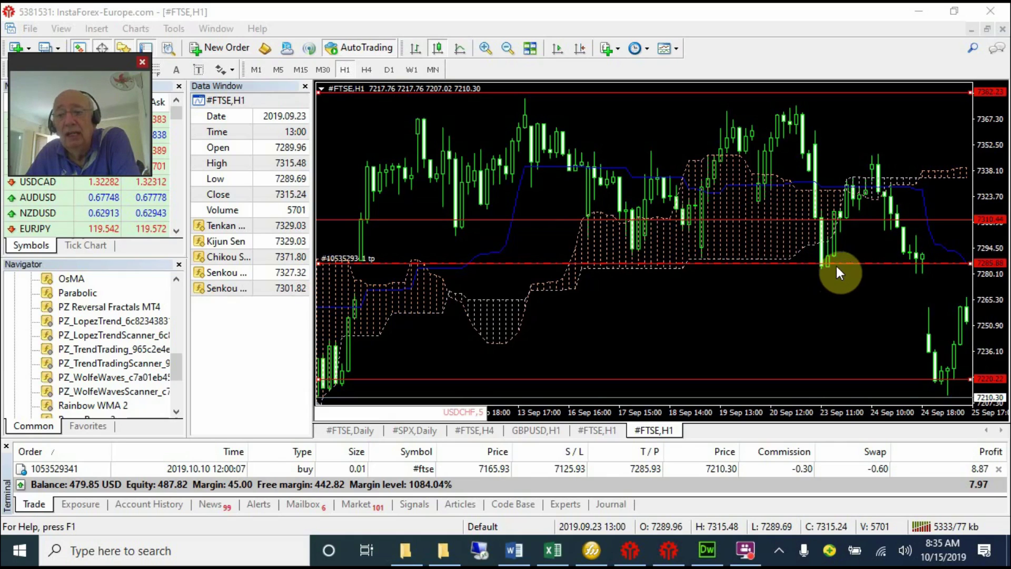
pyautogui.click(842, 219)
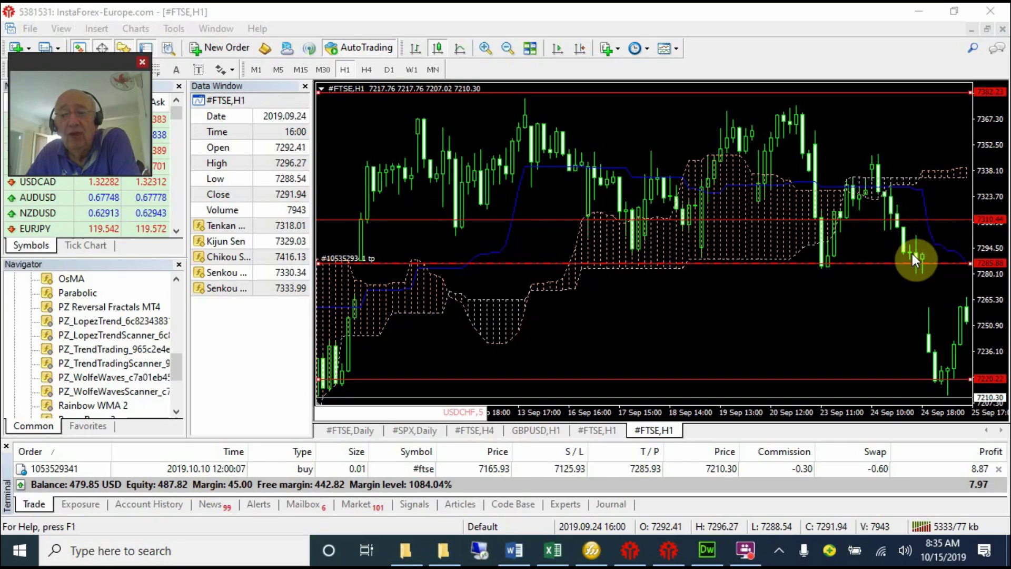
pyautogui.click(947, 382)
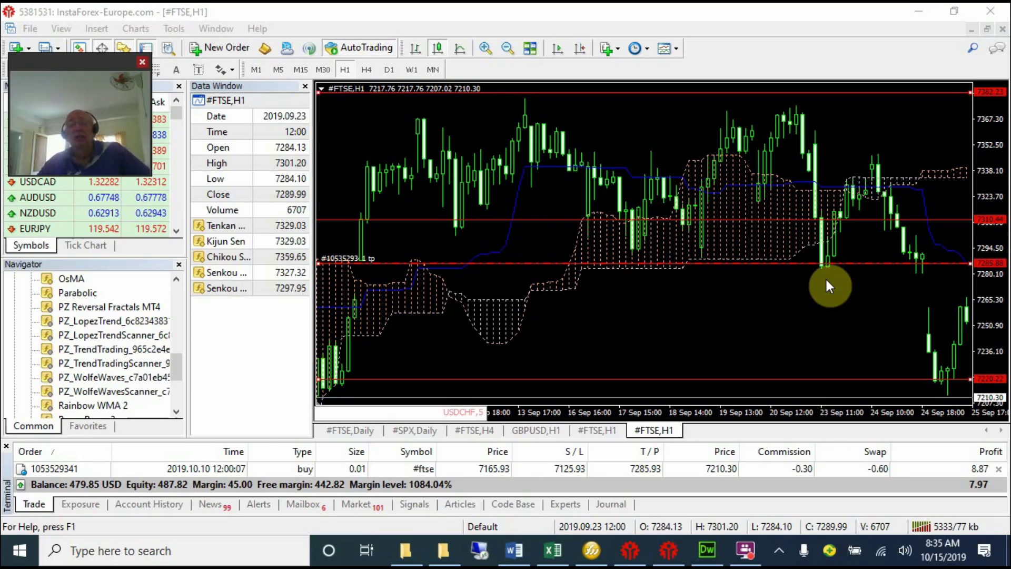
pyautogui.click(706, 266)
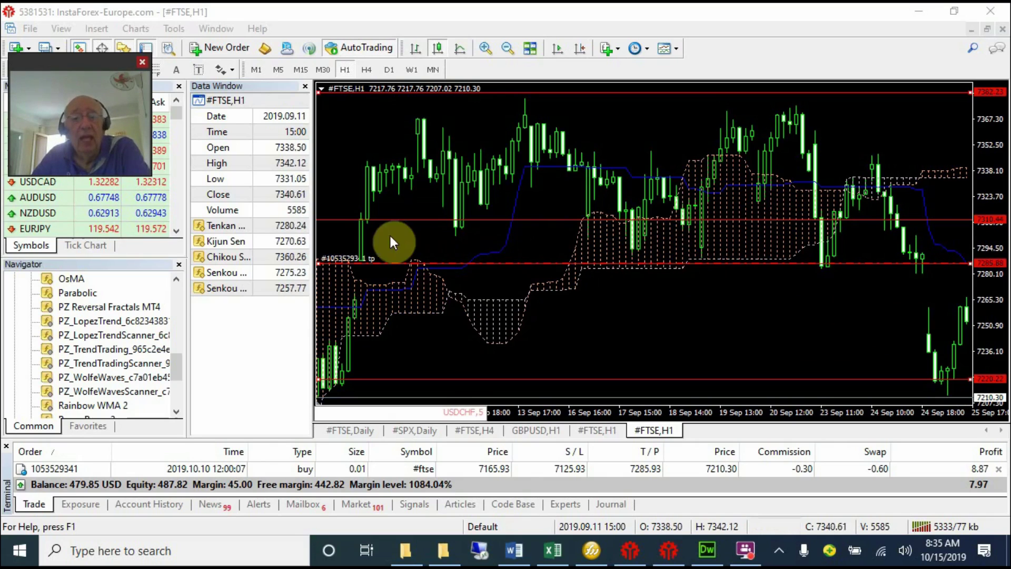
pyautogui.click(636, 260)
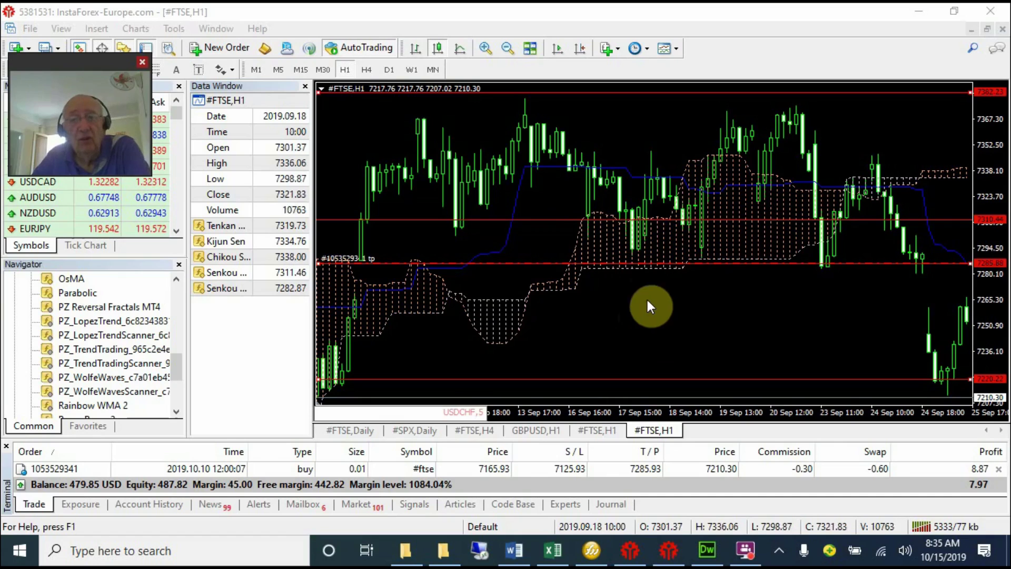
pyautogui.click(669, 221)
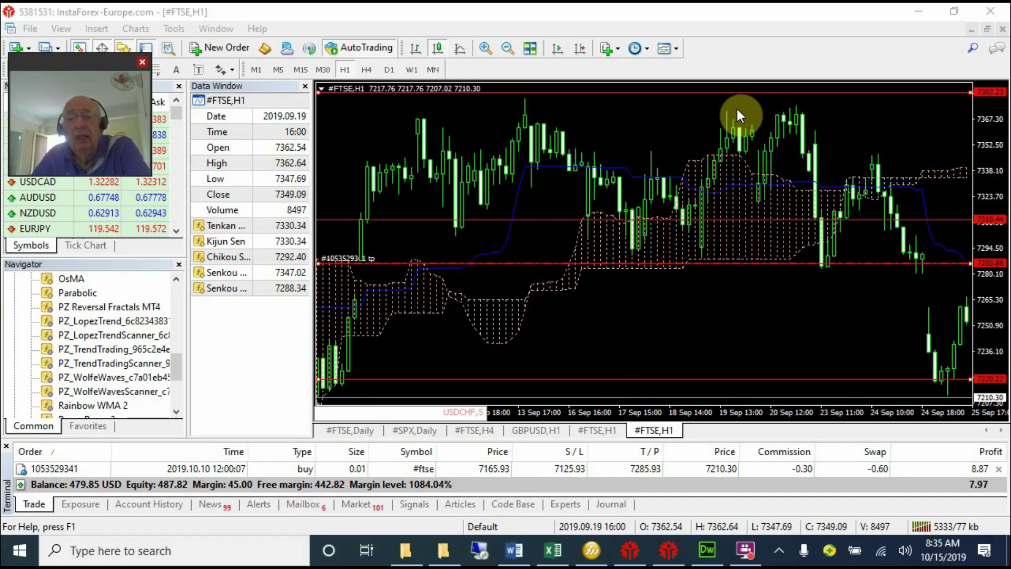
pyautogui.click(952, 376)
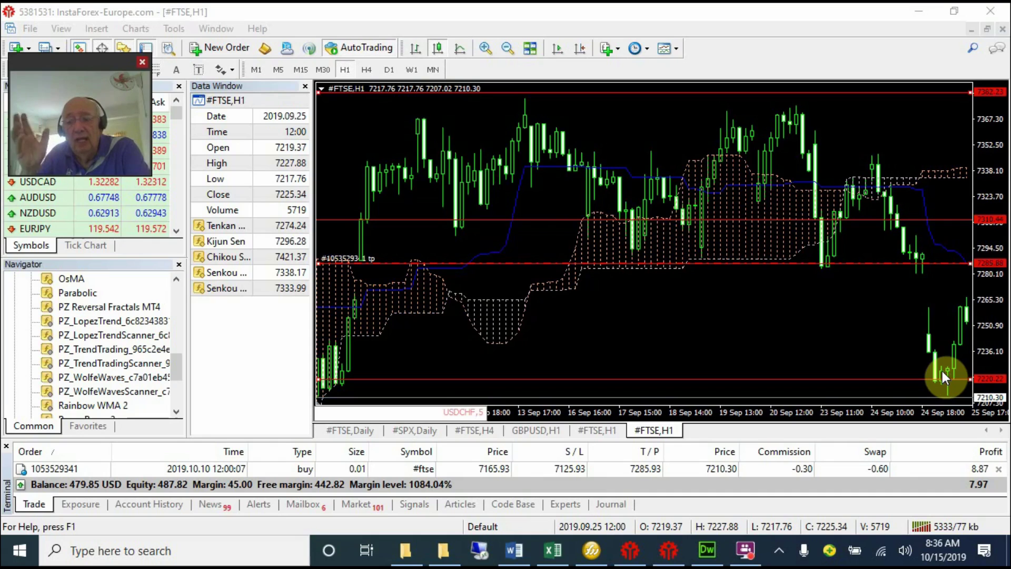
pyautogui.click(942, 370)
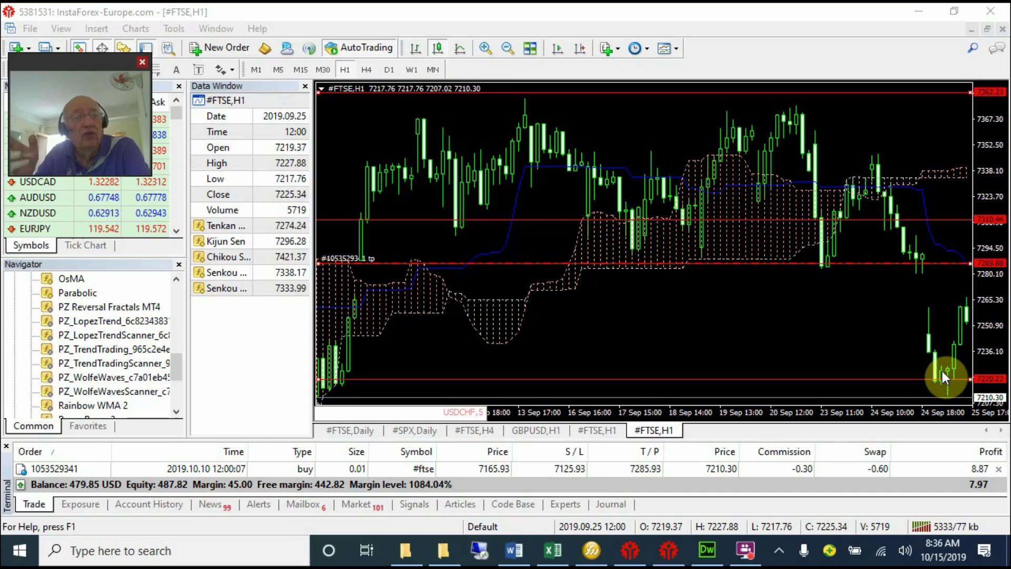
pyautogui.click(944, 375)
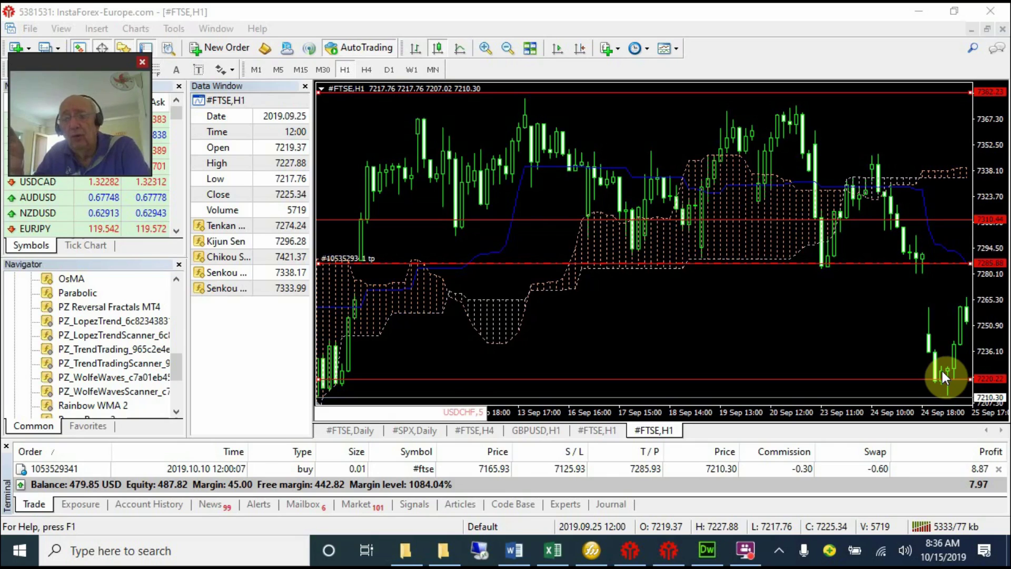
pyautogui.click(945, 373)
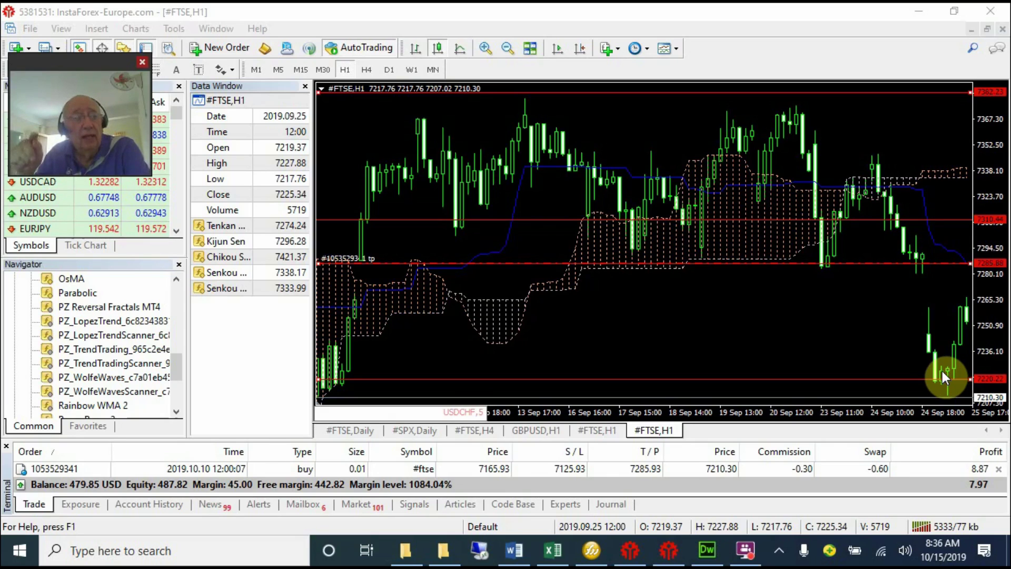
pyautogui.click(943, 373)
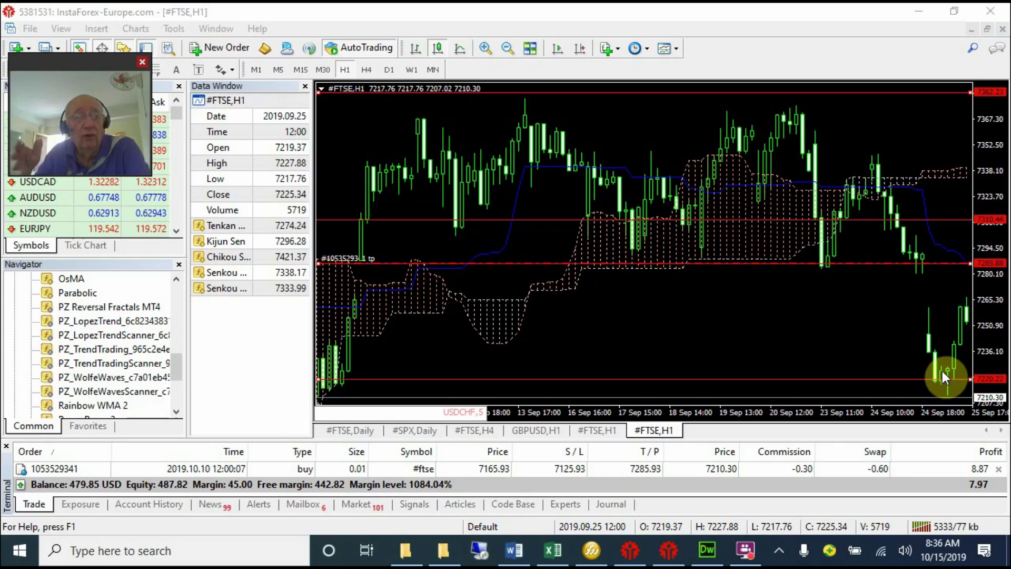
pyautogui.click(943, 373)
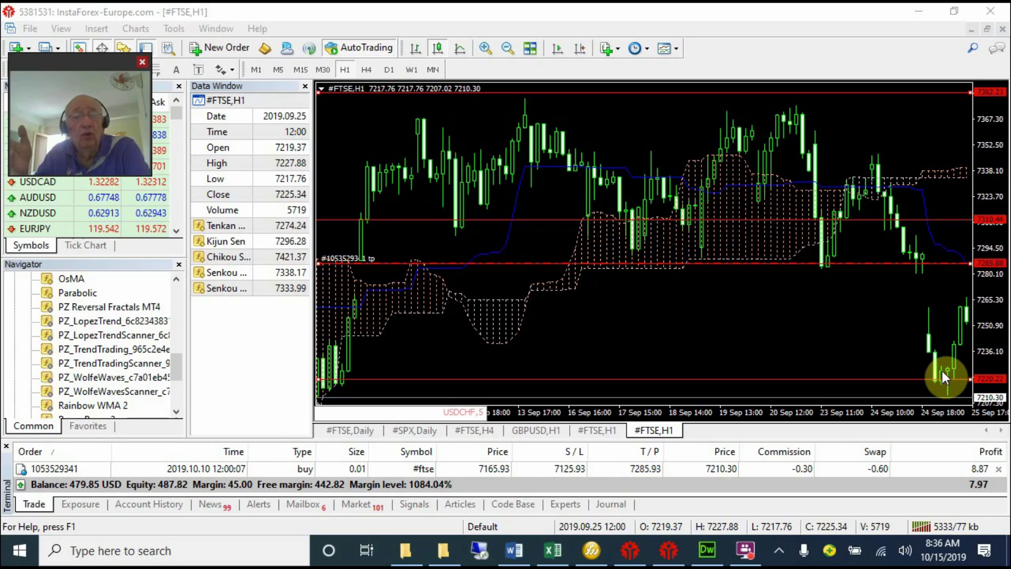
pyautogui.click(942, 372)
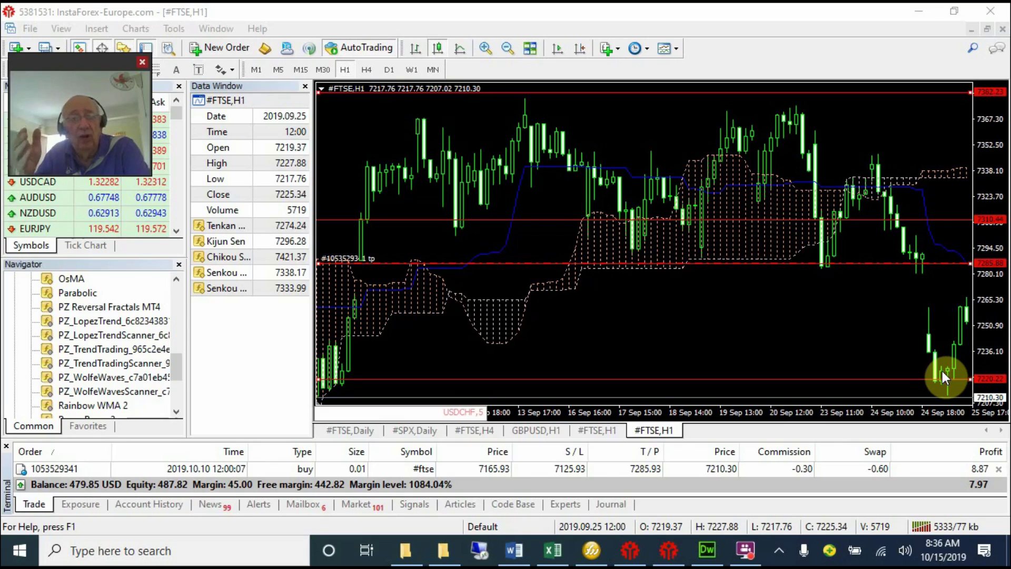
pyautogui.click(943, 373)
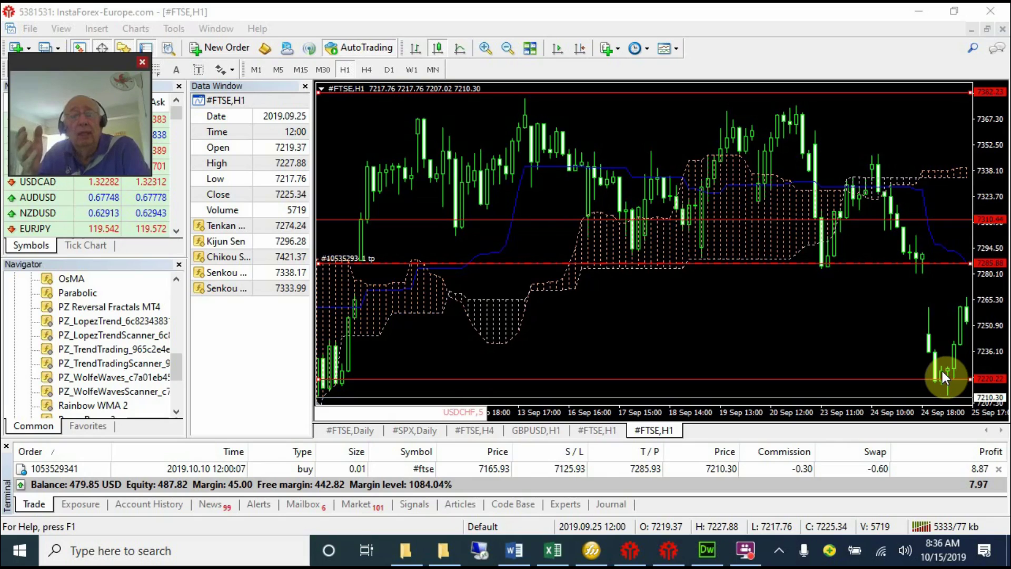
pyautogui.click(943, 373)
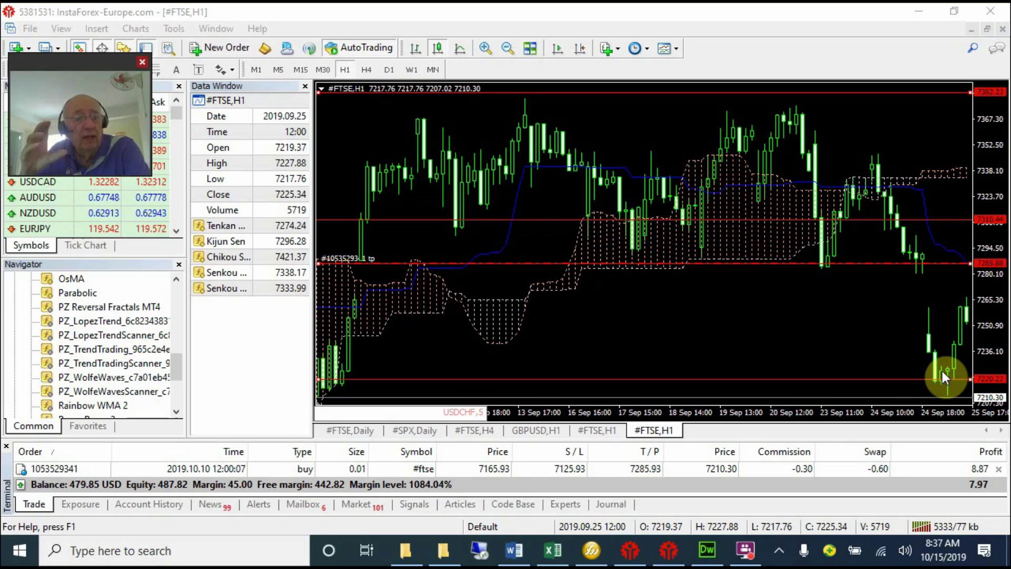
pyautogui.click(942, 373)
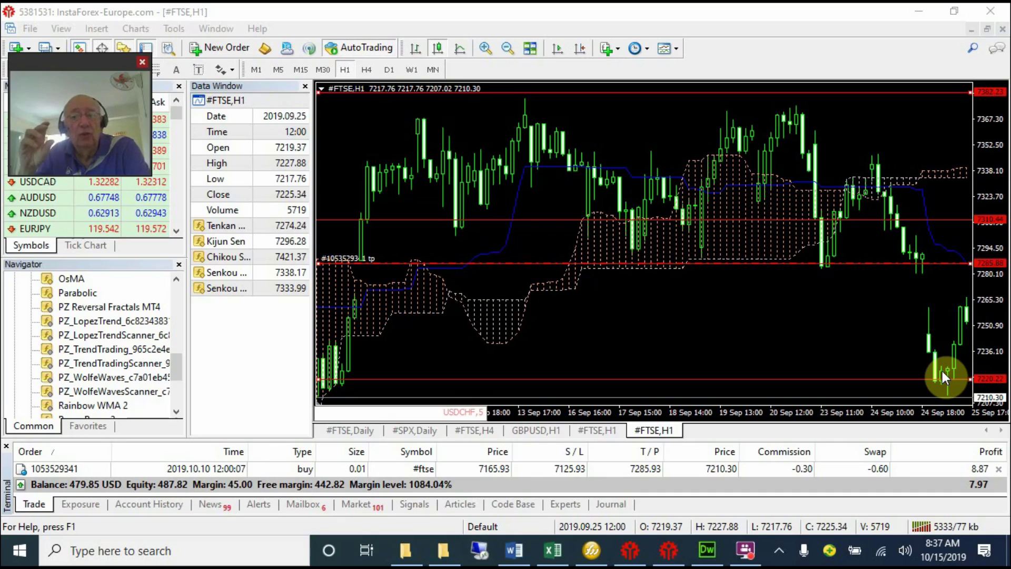
pyautogui.click(943, 376)
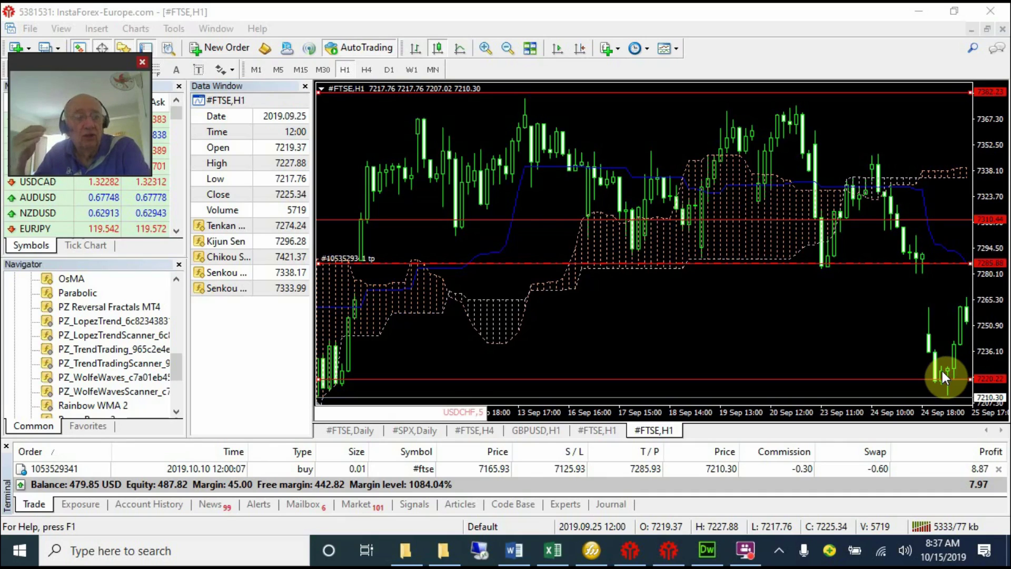
pyautogui.click(947, 372)
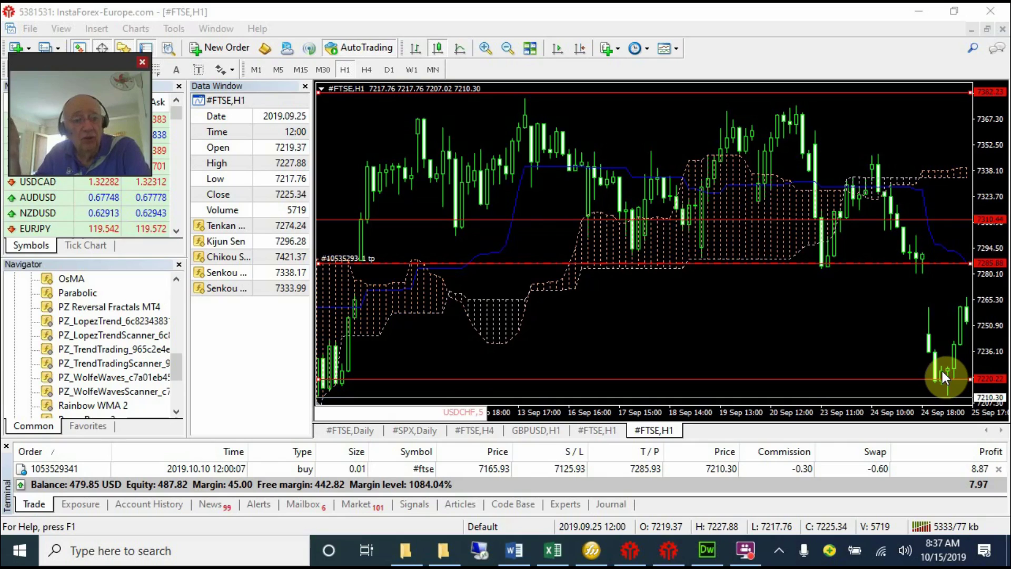
pyautogui.click(951, 371)
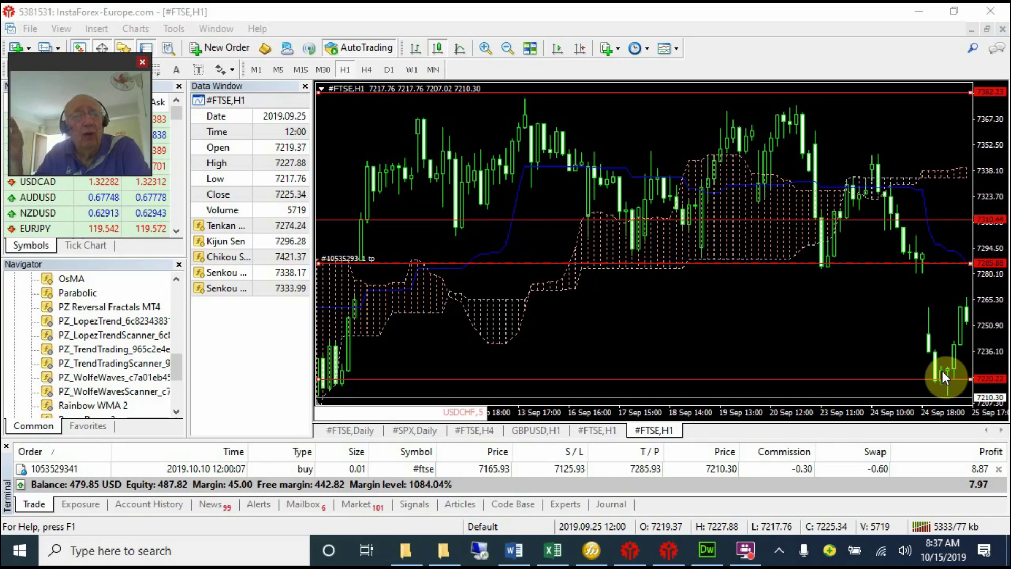
pyautogui.click(943, 372)
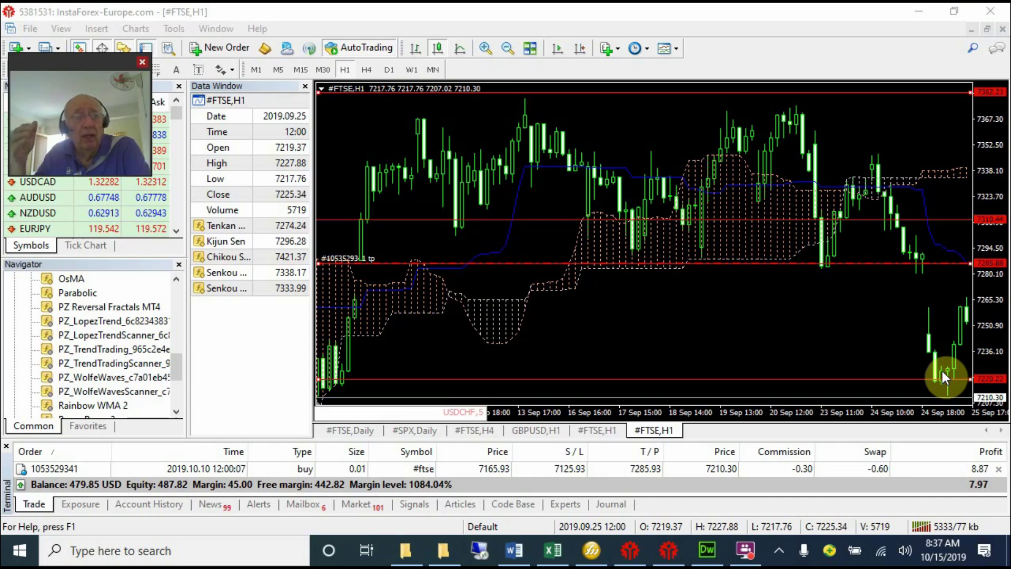
pyautogui.click(942, 371)
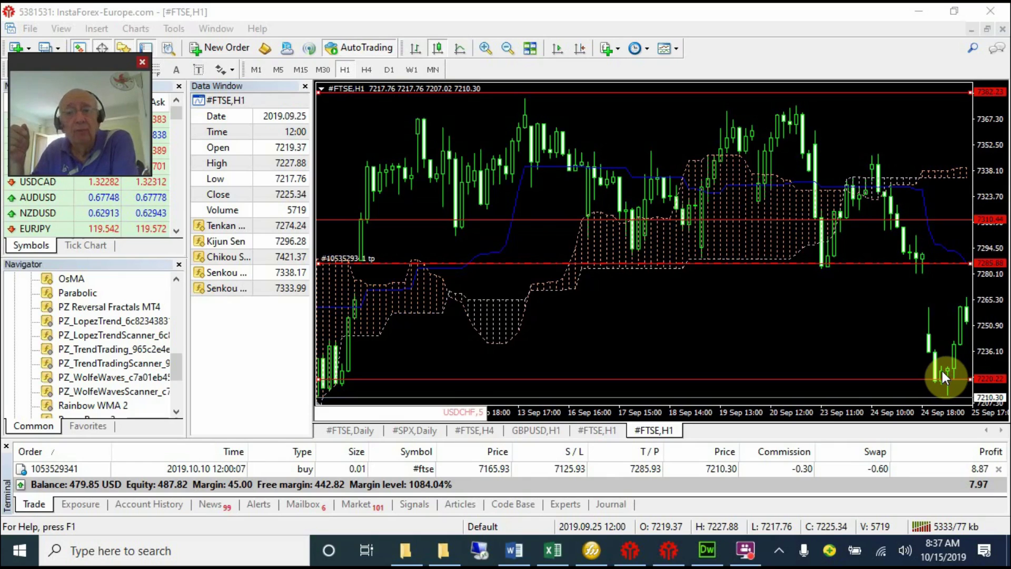
pyautogui.click(943, 373)
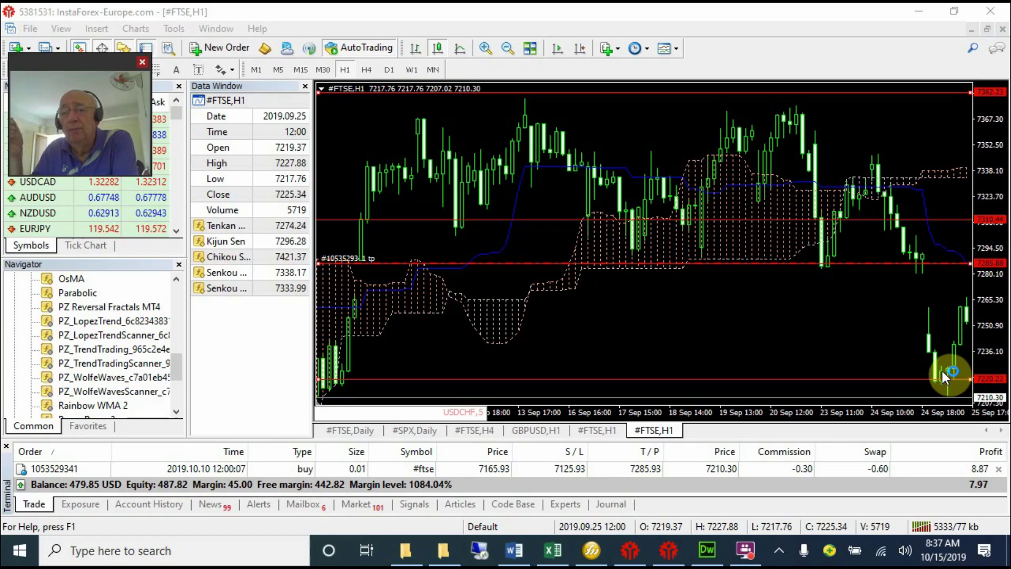
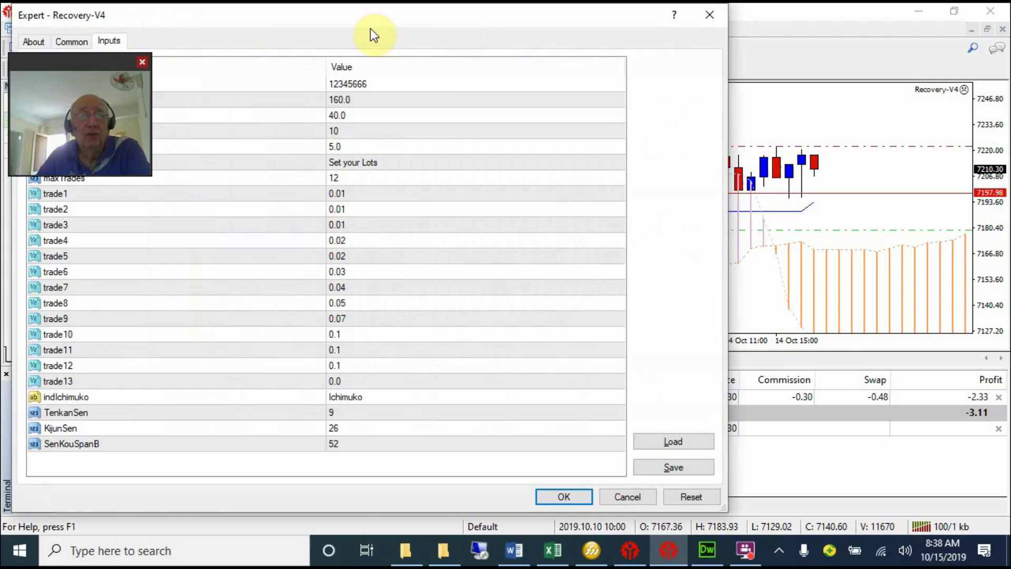
# Review the Recovery-V4 expert's inputs: MagicNumber, TakeProfit, StopLoss, Slippage, OpenFilter, maxTrades and the lot sizes for each trade.
pyautogui.moveTo(103, 60); pyautogui.dragTo(608, 33)
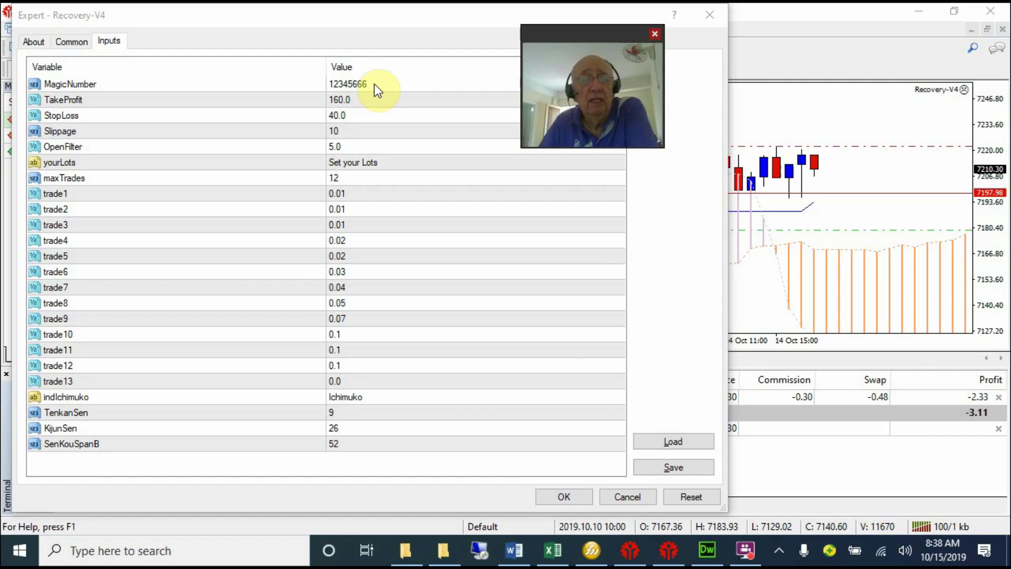
pyautogui.click(76, 86)
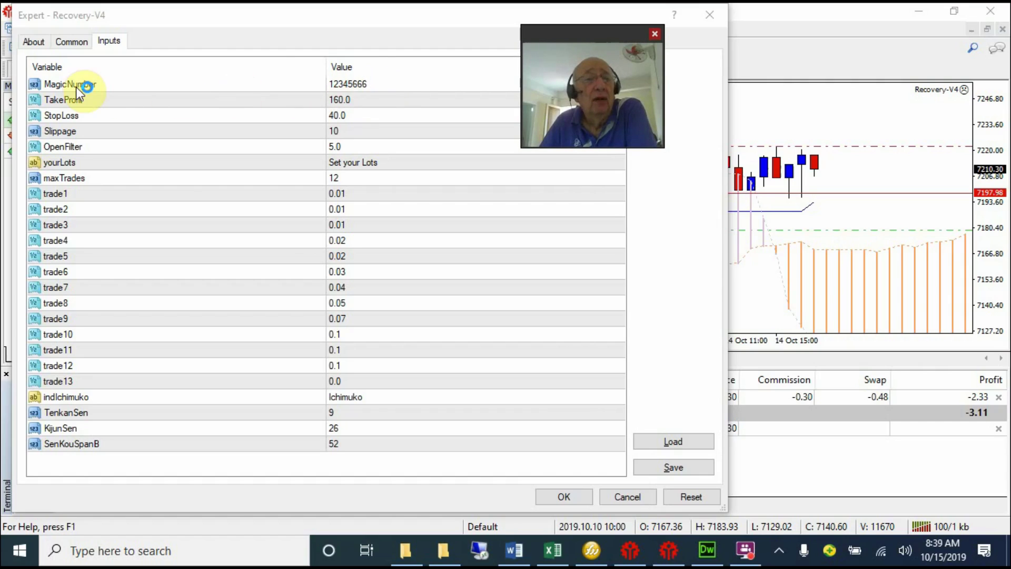
pyautogui.click(364, 90)
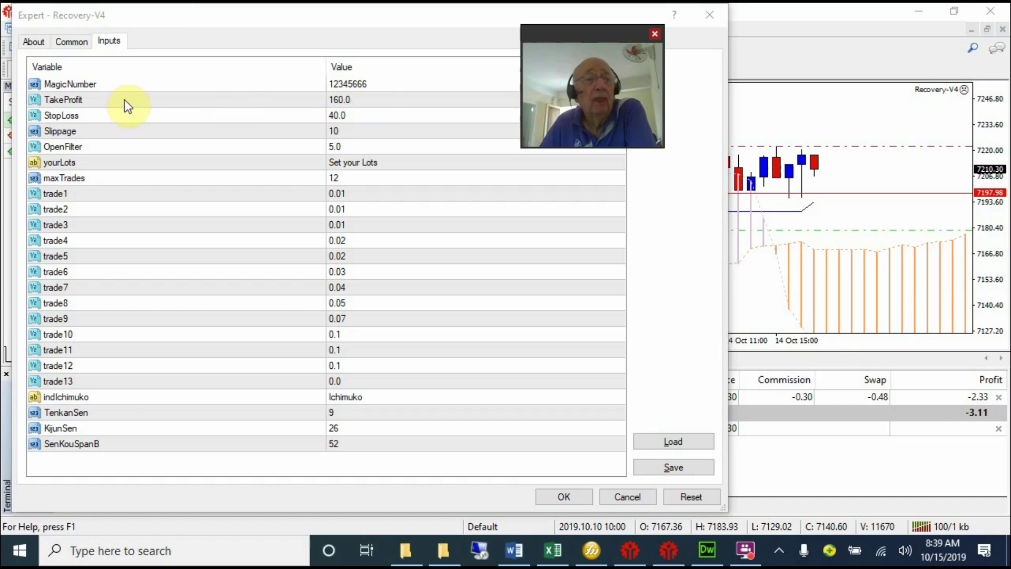
pyautogui.click(366, 101)
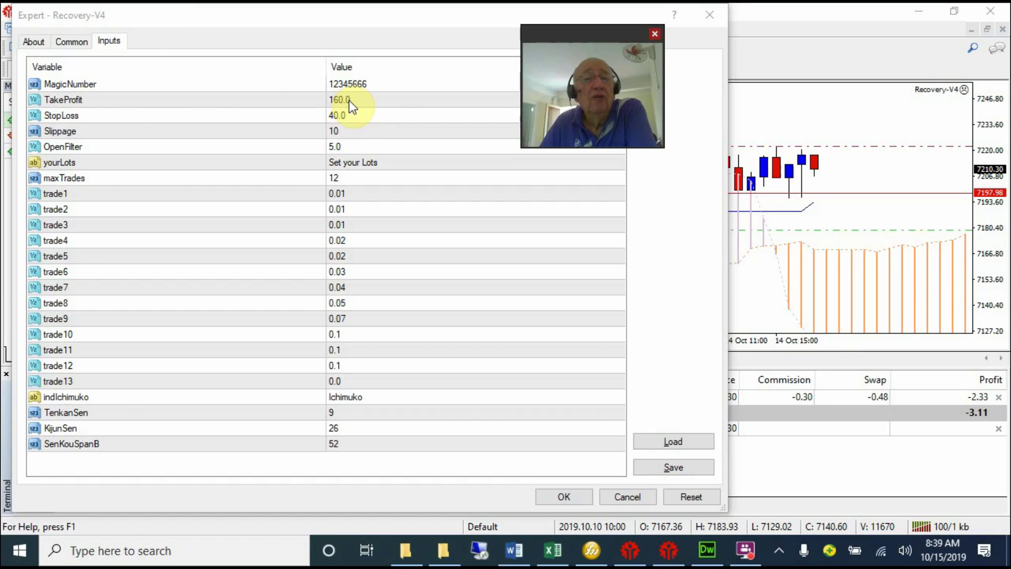
pyautogui.click(350, 100)
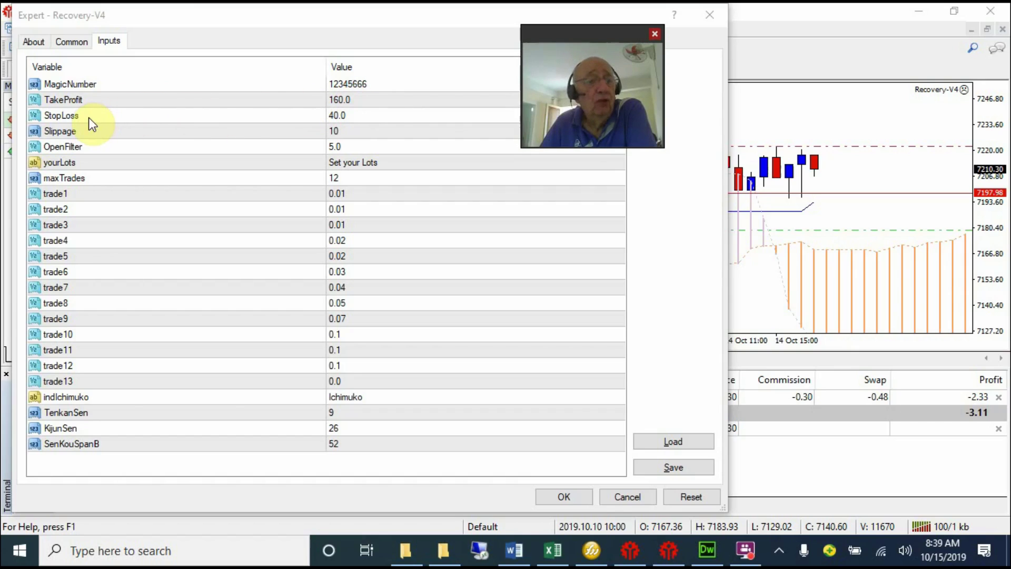
pyautogui.click(360, 117)
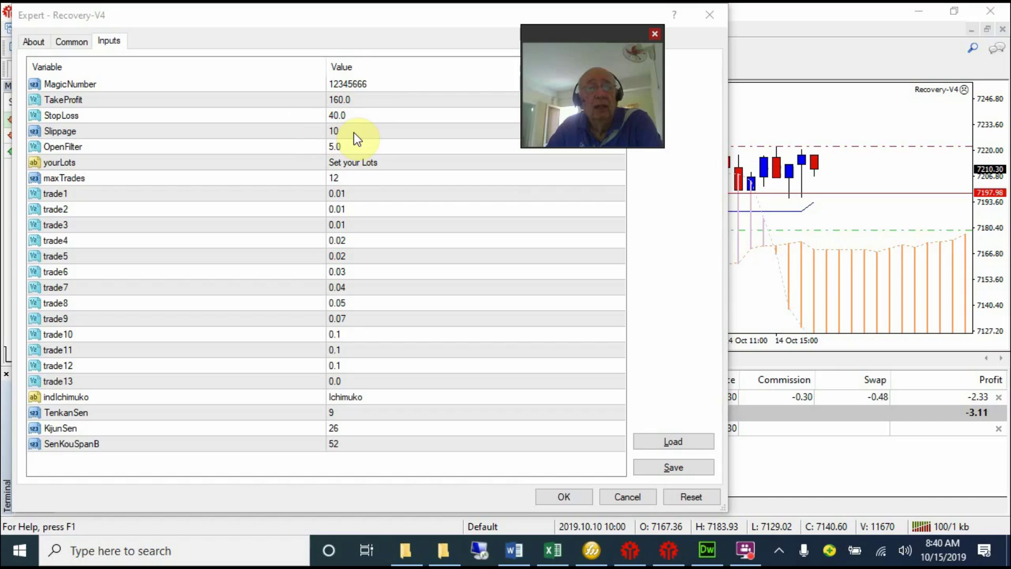
pyautogui.click(384, 138)
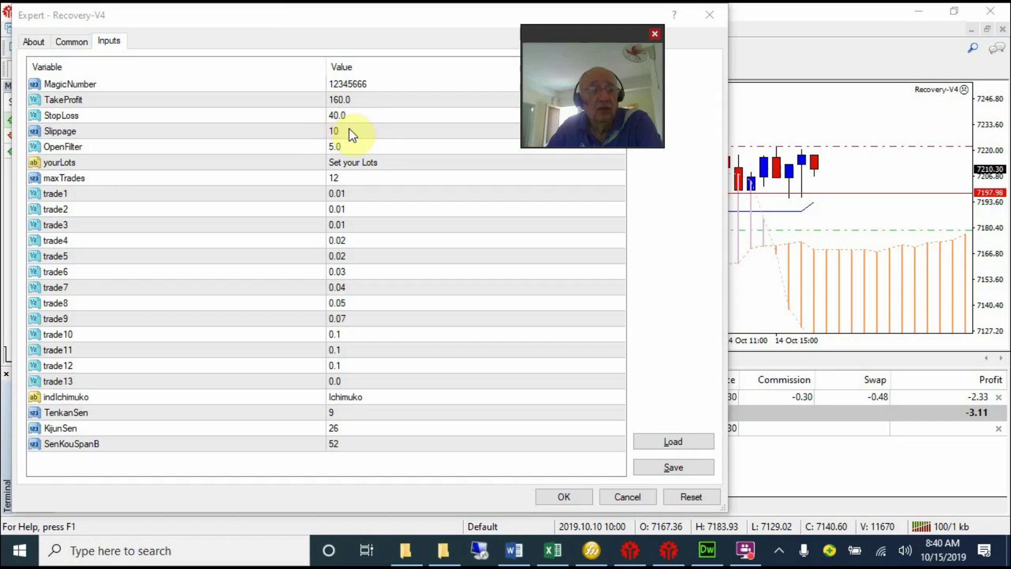
pyautogui.click(381, 145)
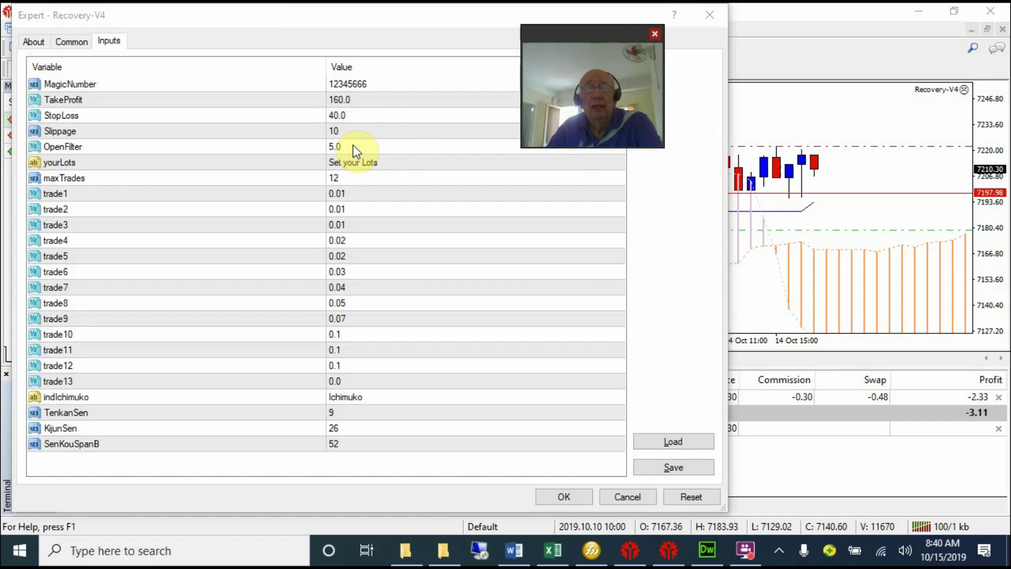
pyautogui.click(769, 186)
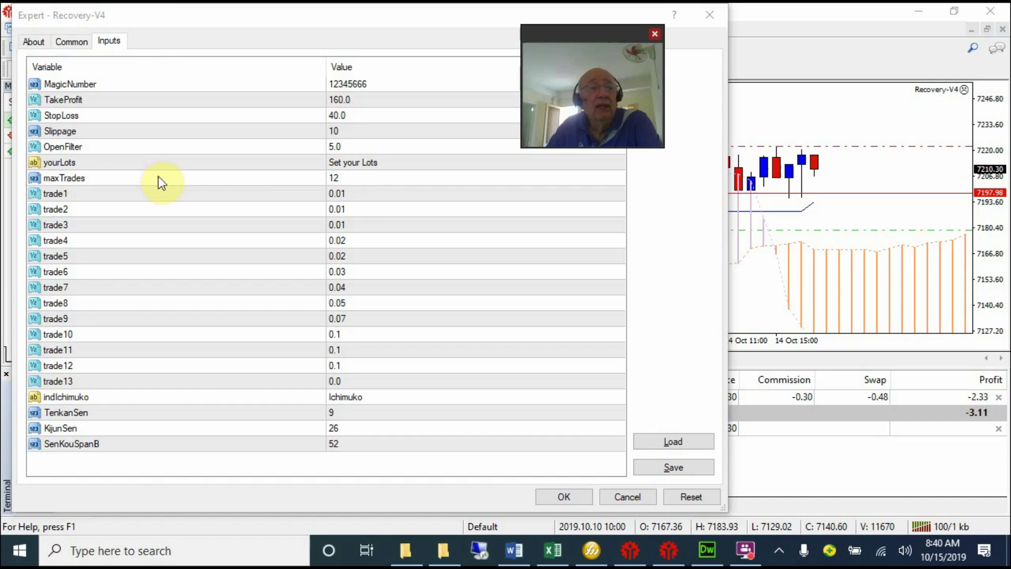
pyautogui.click(356, 180)
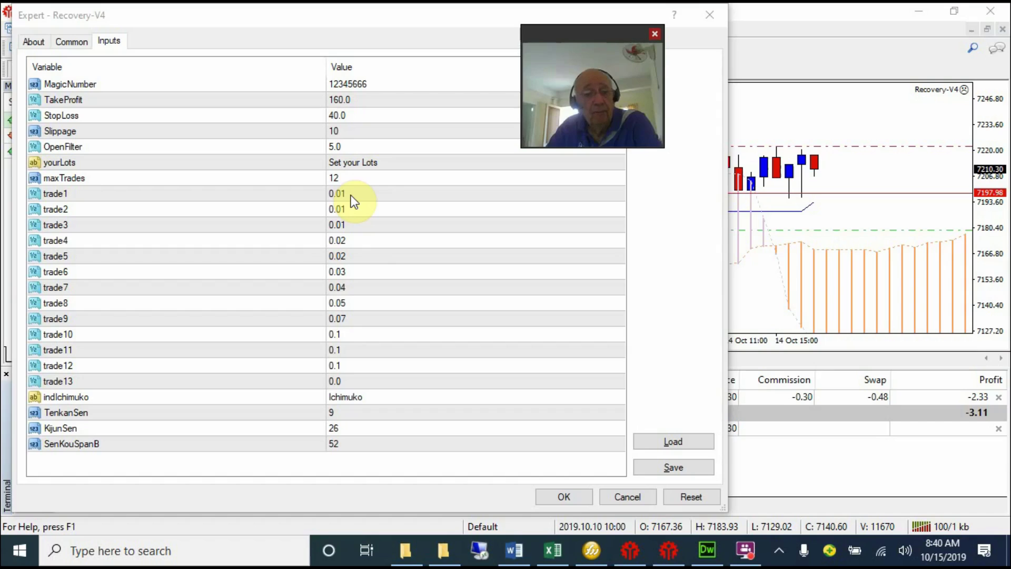
pyautogui.click(352, 291)
pyautogui.click(349, 356)
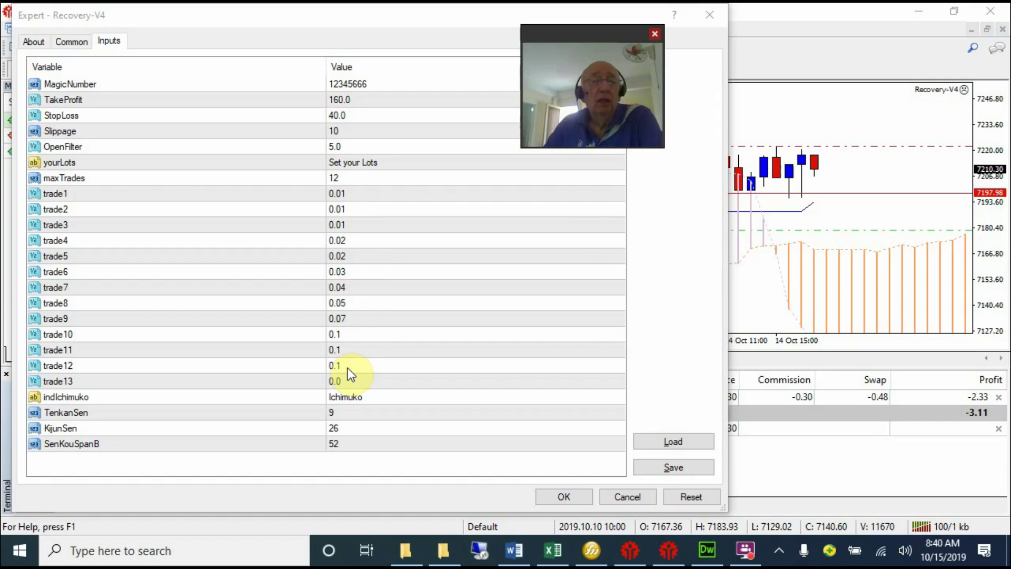
pyautogui.click(360, 197)
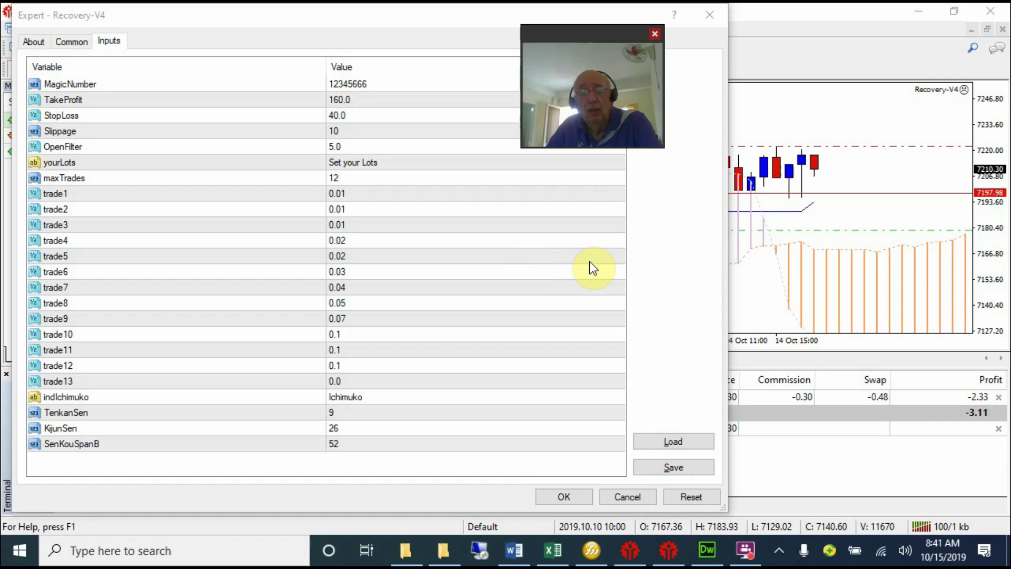
pyautogui.moveTo(586, 28); pyautogui.dragTo(69, 24)
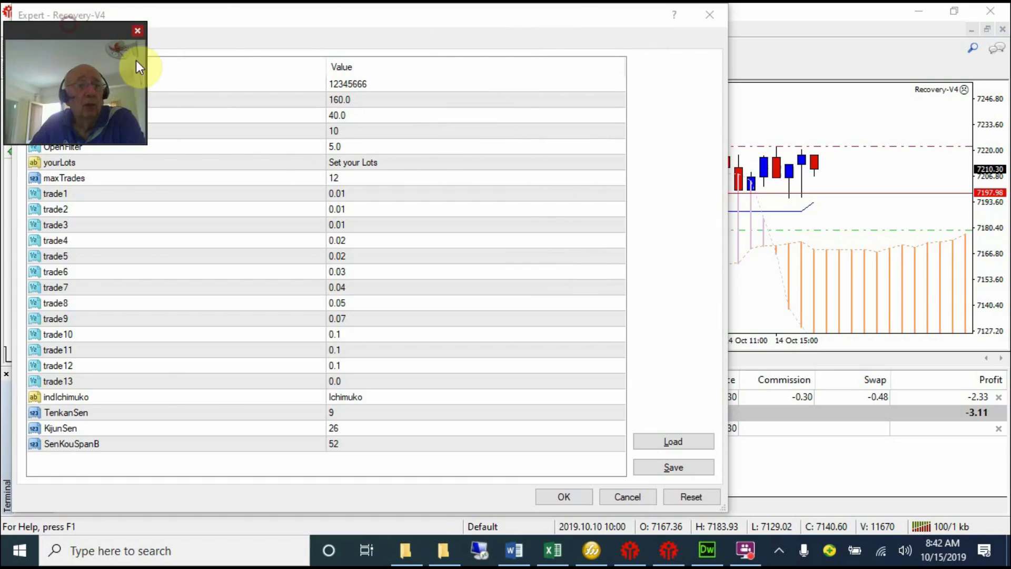